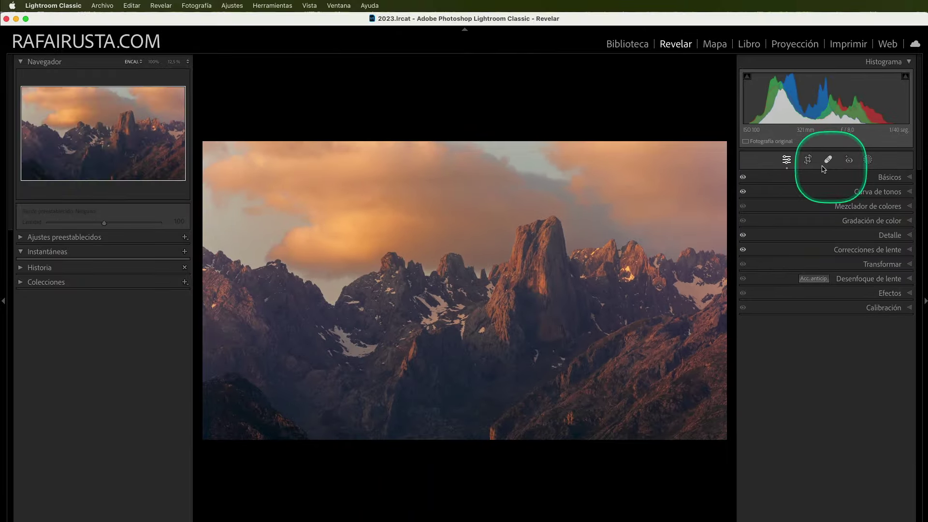
Step: Briefly try the crop and spot removal tools, then return to normal view
left_click(807, 160)
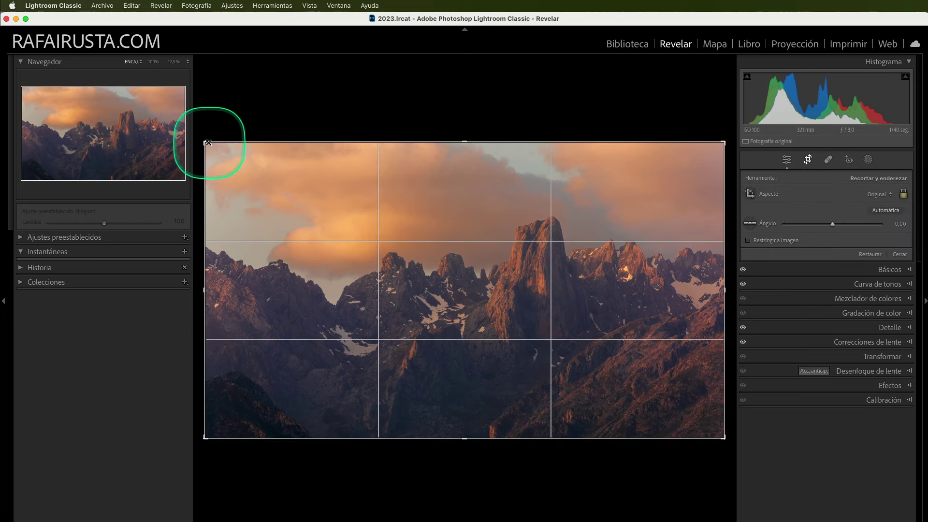
left_click_drag(206, 143, 246, 171)
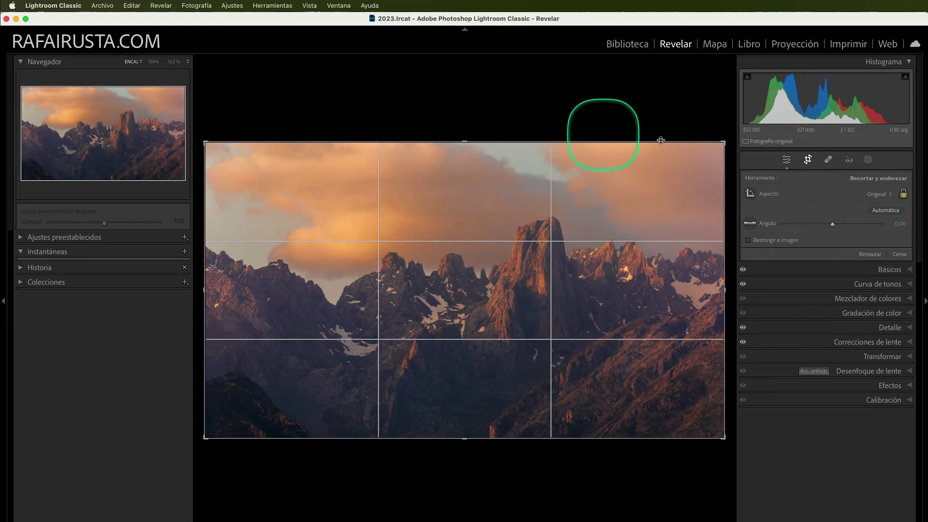
left_click(828, 159)
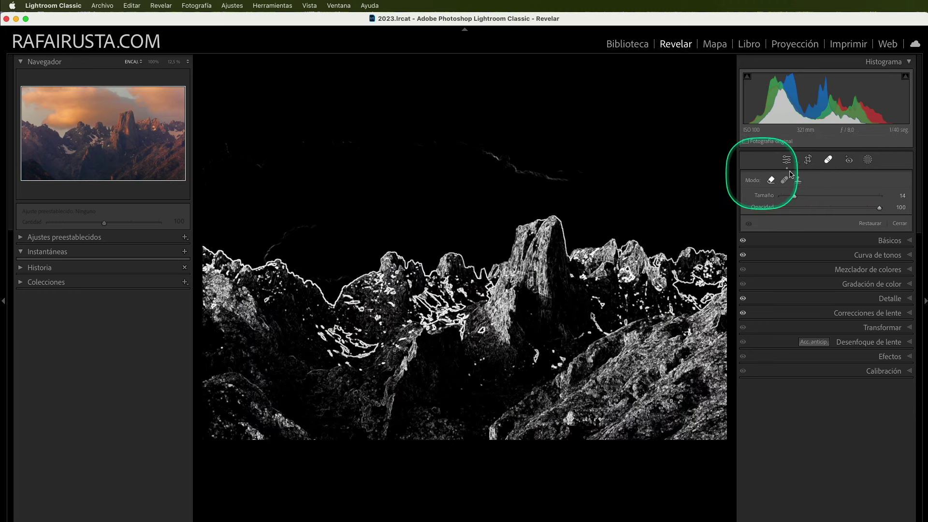
left_click(829, 160)
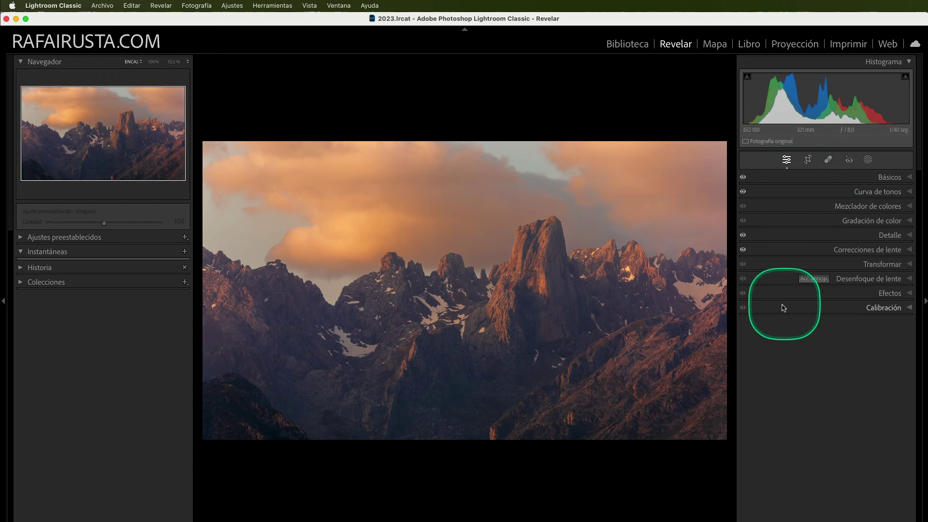
Step: Expand and collapse the Básicos panel, then expand Correcciones de lente
left_click(794, 178)
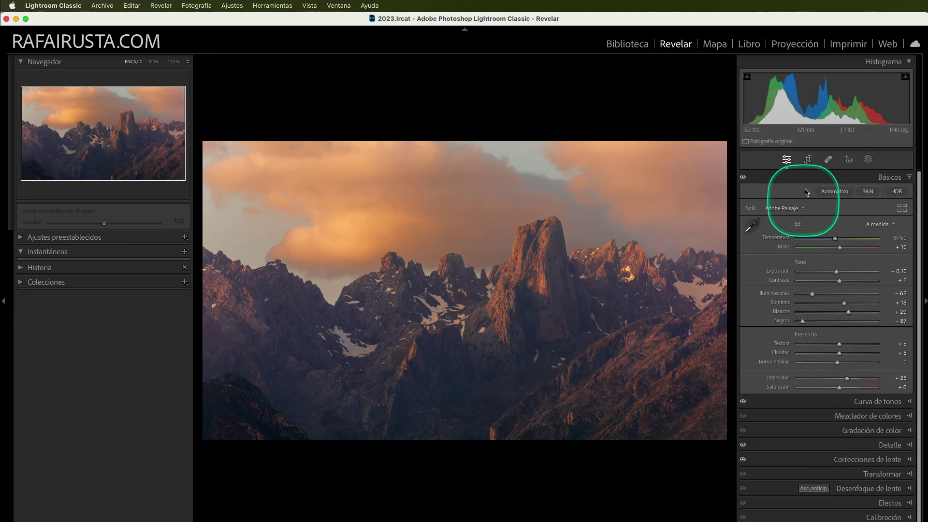
left_click(806, 178)
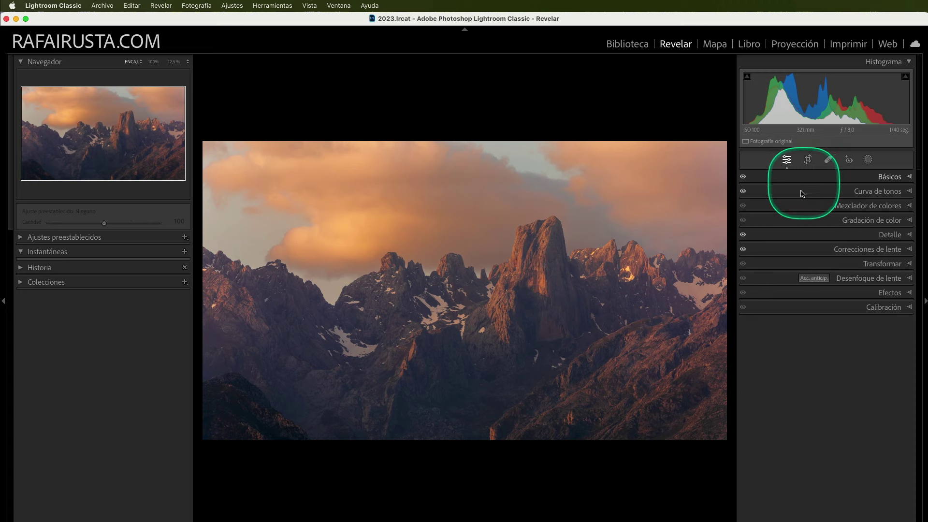
left_click(792, 249)
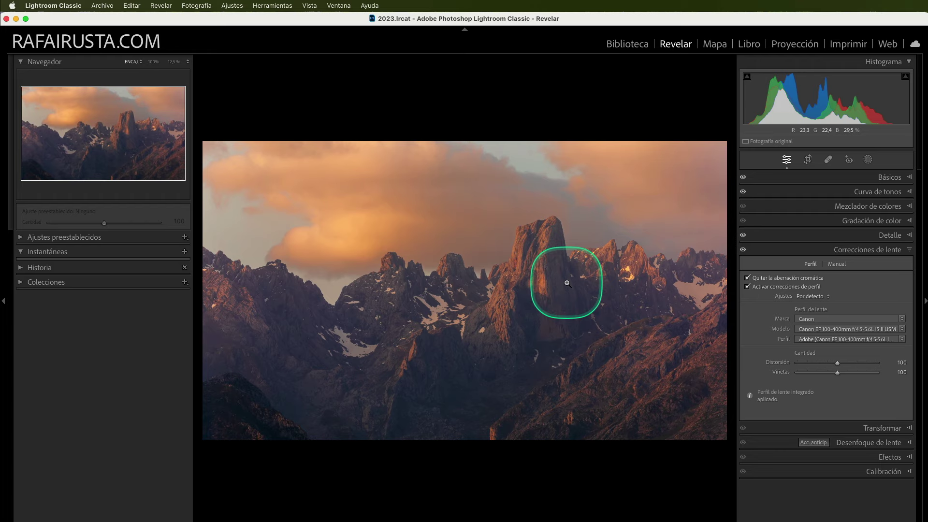
Step: Inspect the central peak at 100% zoom, then return to fit view
left_click(505, 260)
left_click_drag(538, 283, 555, 326)
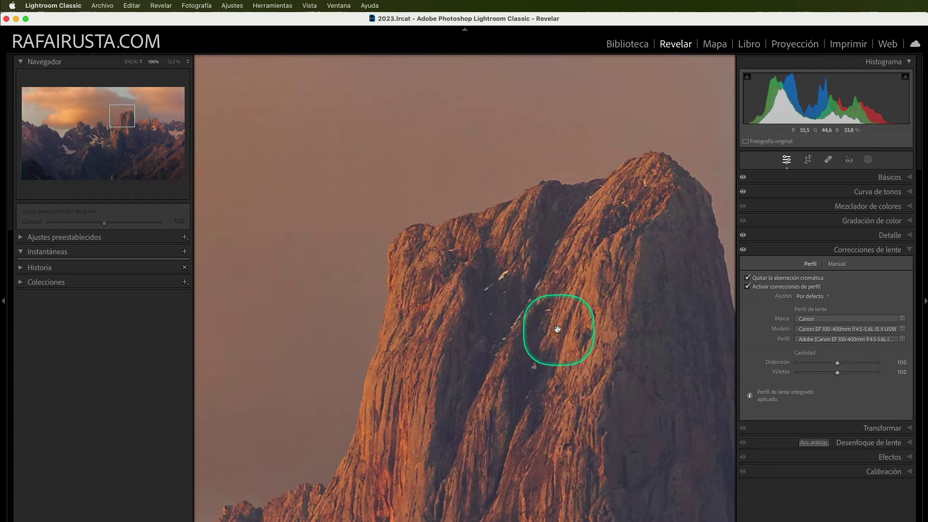
left_click(556, 326)
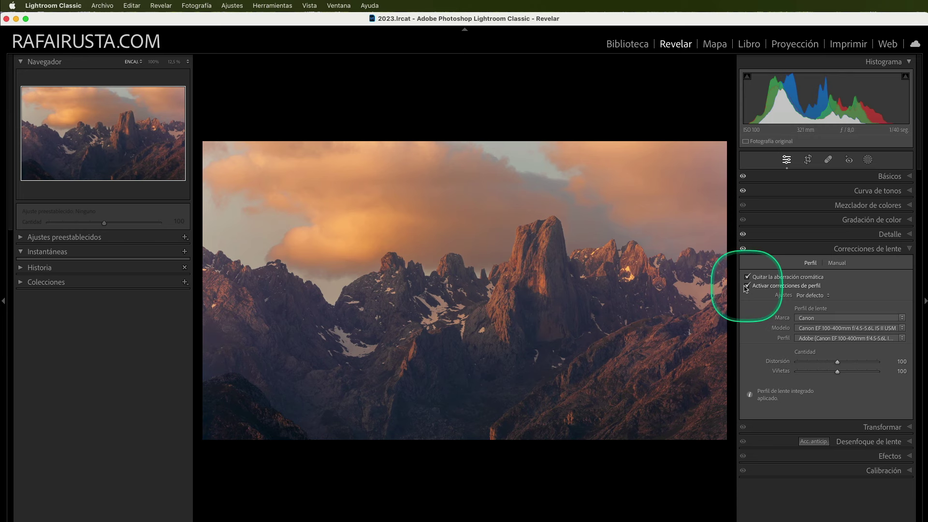
Step: Compare Activar correcciones de perfil off and on, leave it enabled, and collapse Correcciones de lente
left_click(747, 287)
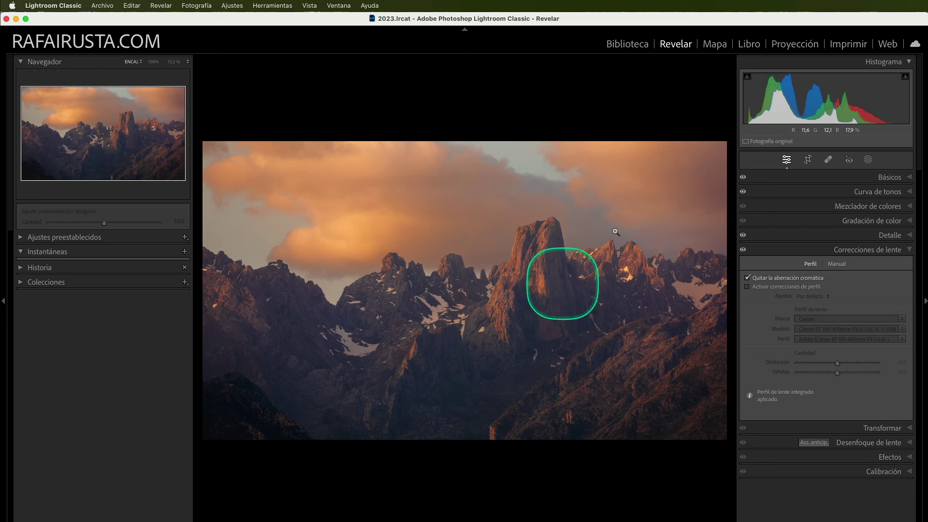
left_click(747, 287)
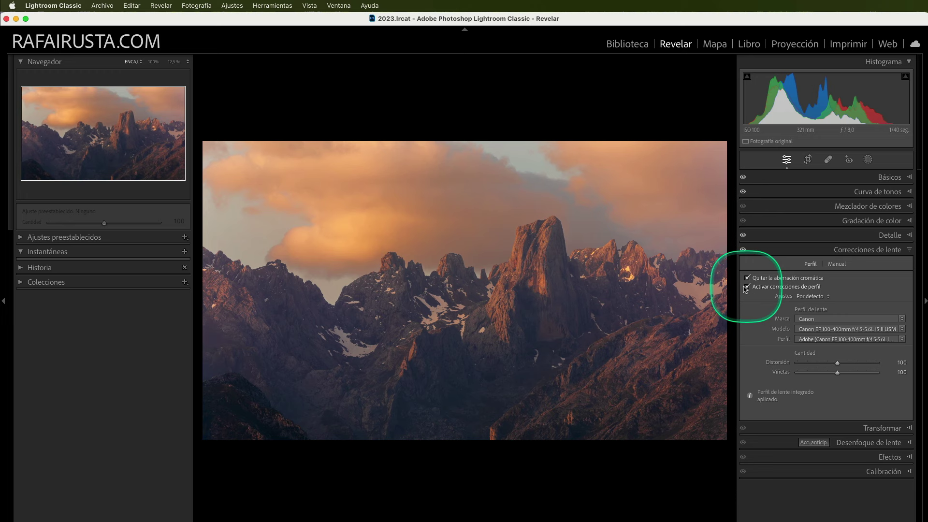
left_click(748, 288)
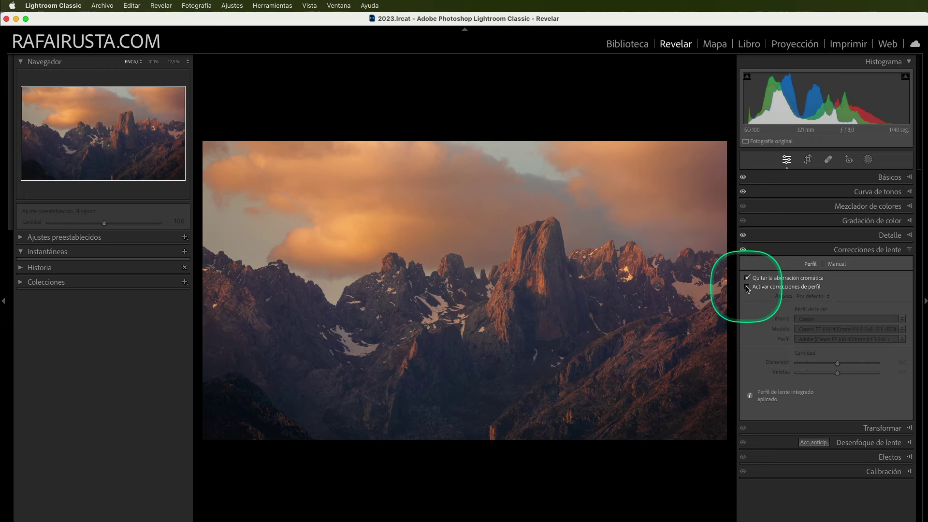
left_click(747, 288)
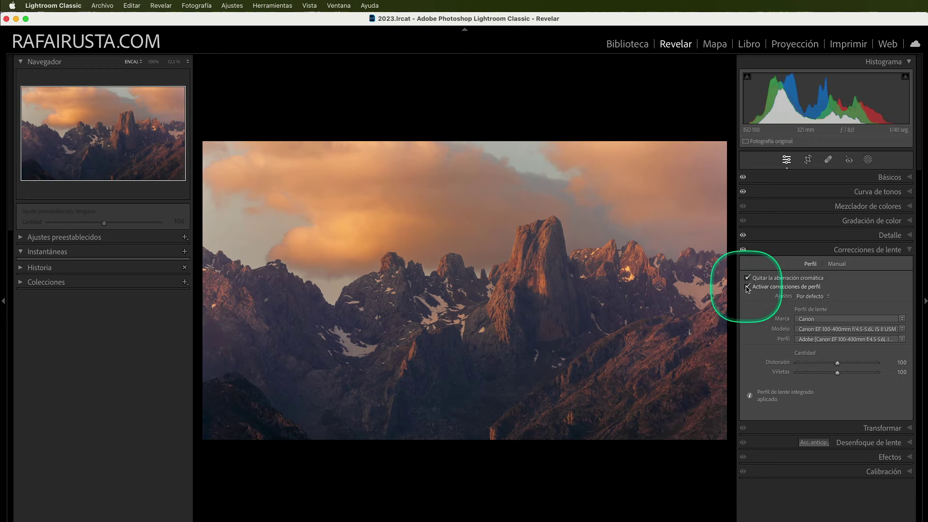
left_click(875, 251)
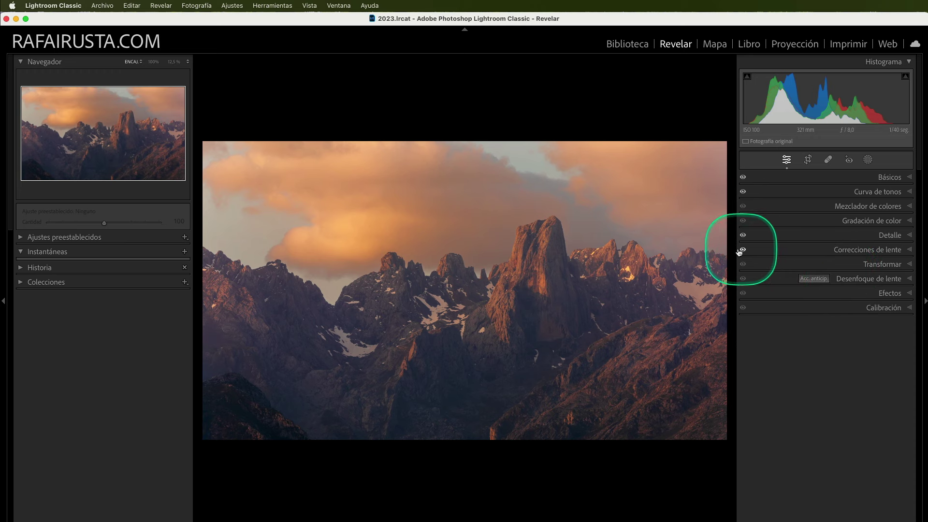
left_click(852, 249)
left_click(747, 287)
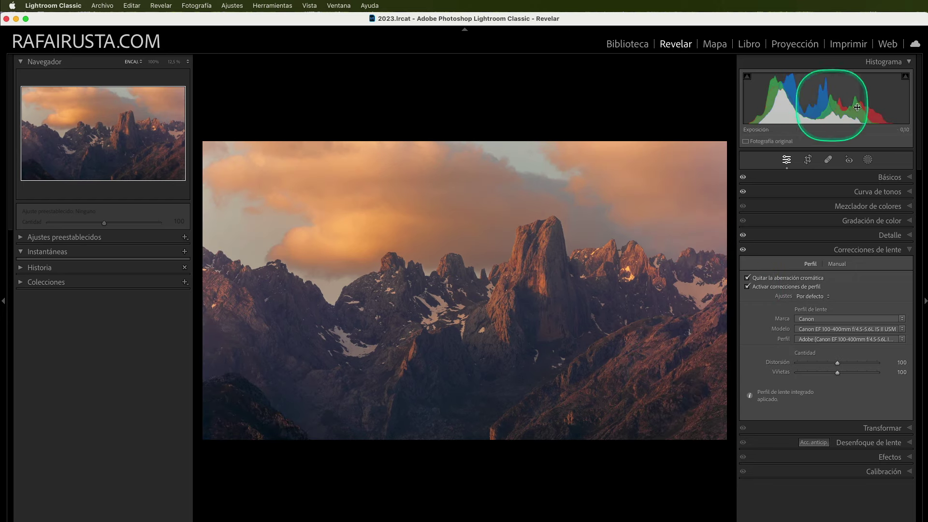
left_click(746, 287)
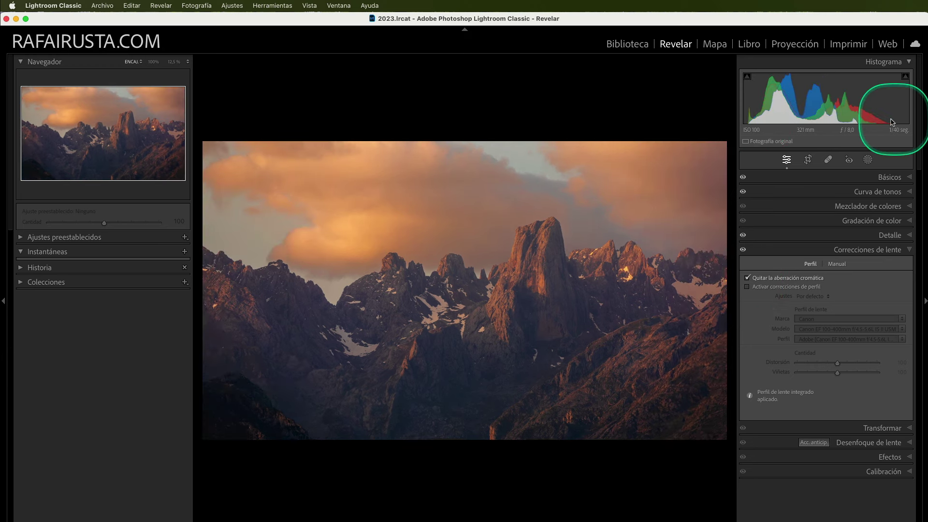
left_click(746, 287)
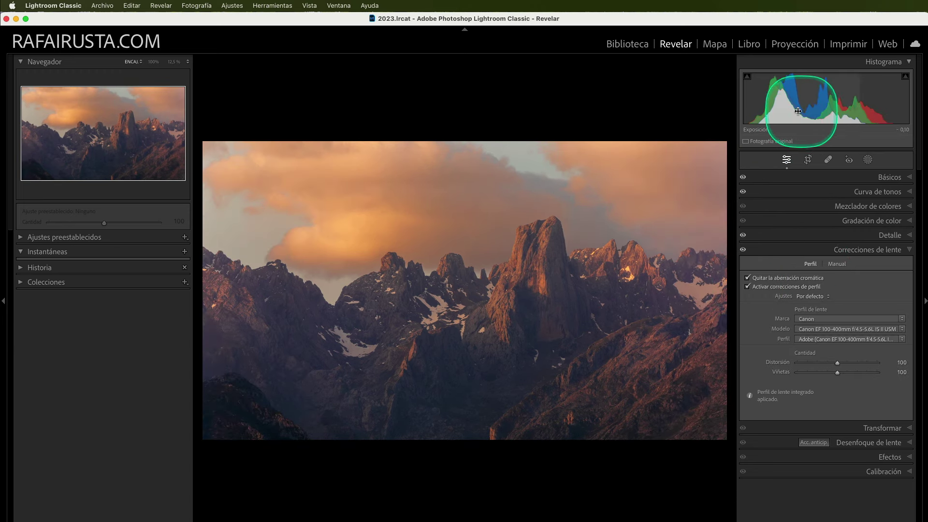
left_click(847, 250)
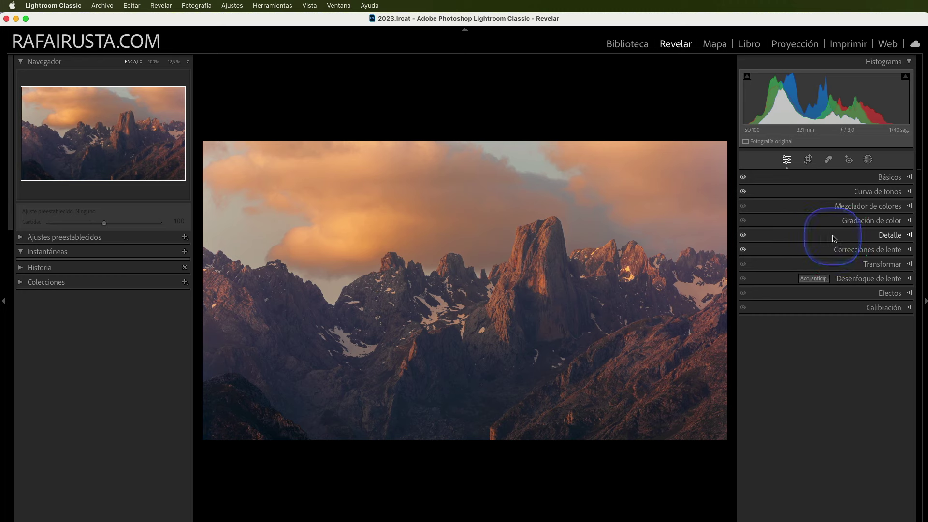
left_click(832, 239)
left_click(843, 236)
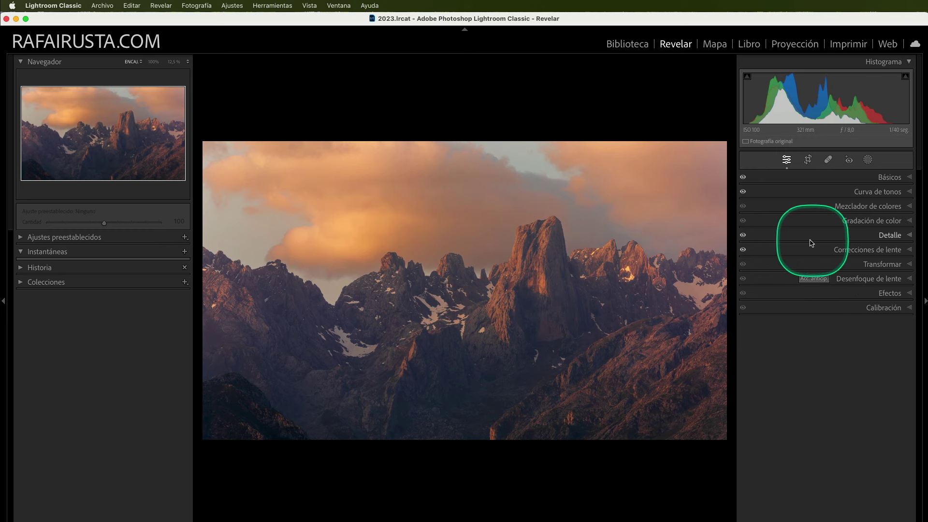
Step: Open Personalizar panel Revelado from a panel header's context menu and centre the dialog
right_click(799, 176)
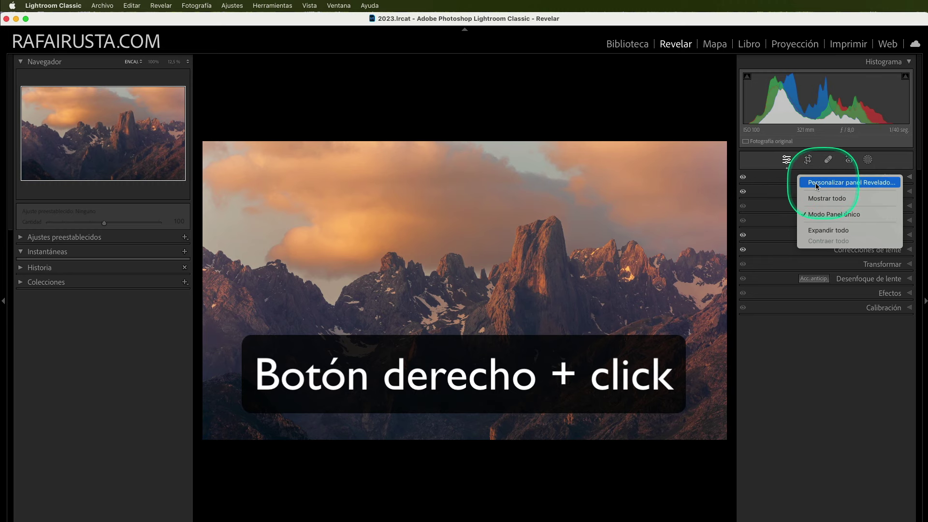
left_click(849, 183)
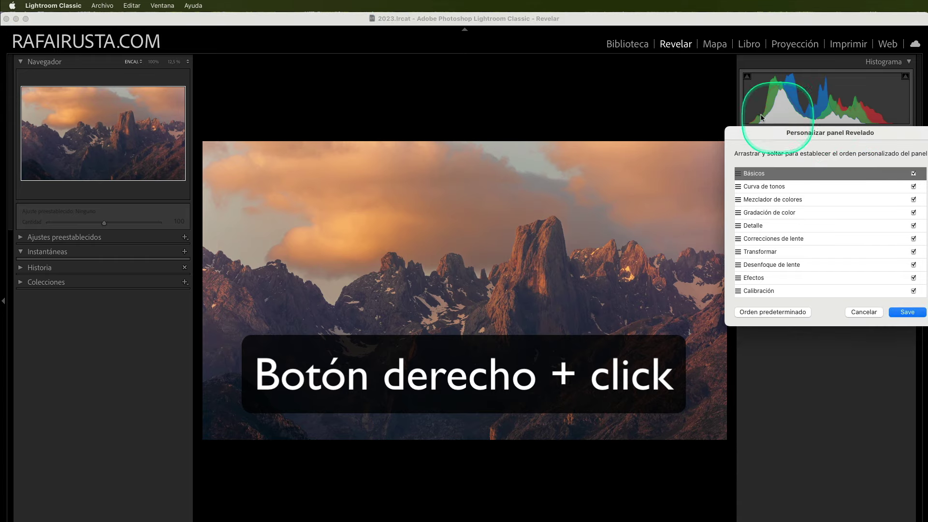
left_click_drag(769, 134, 410, 179)
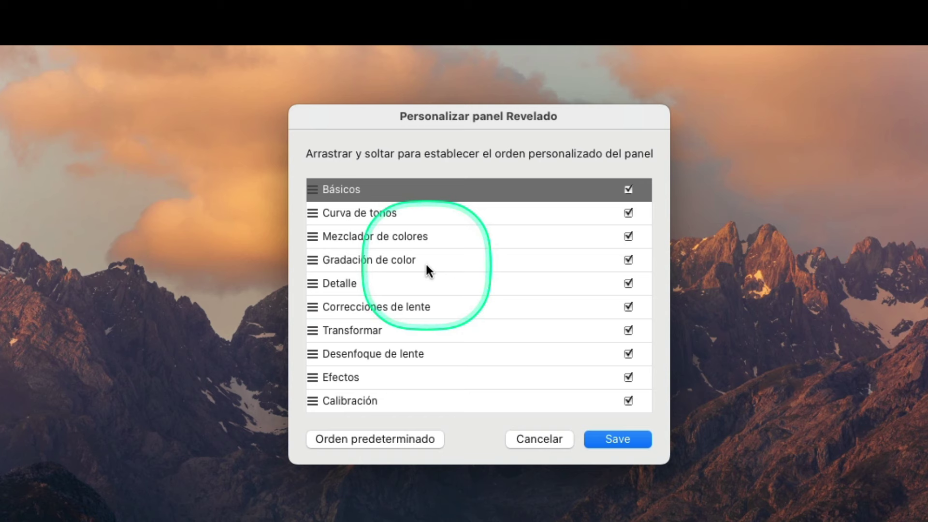
Step: Move Correcciones de lente to the top of the Develop panel list
left_click_drag(311, 307, 314, 180)
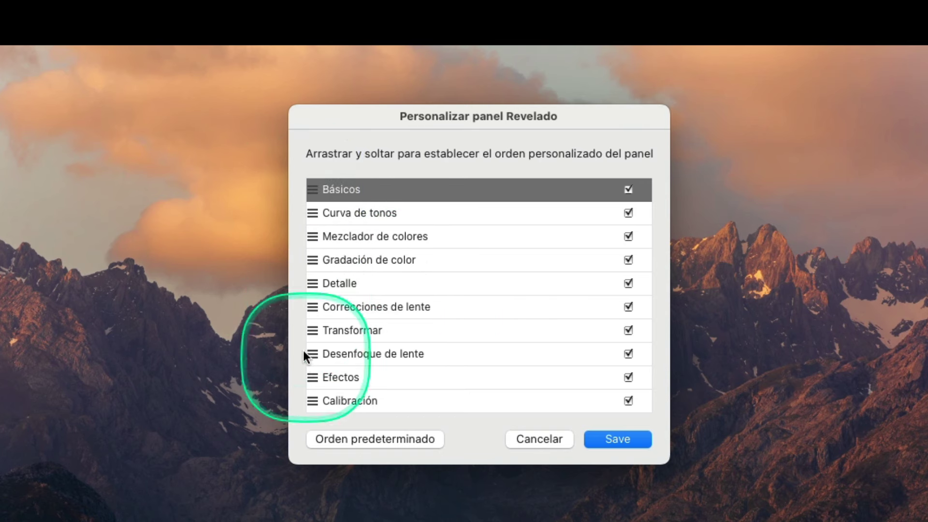
left_click_drag(306, 306, 312, 186)
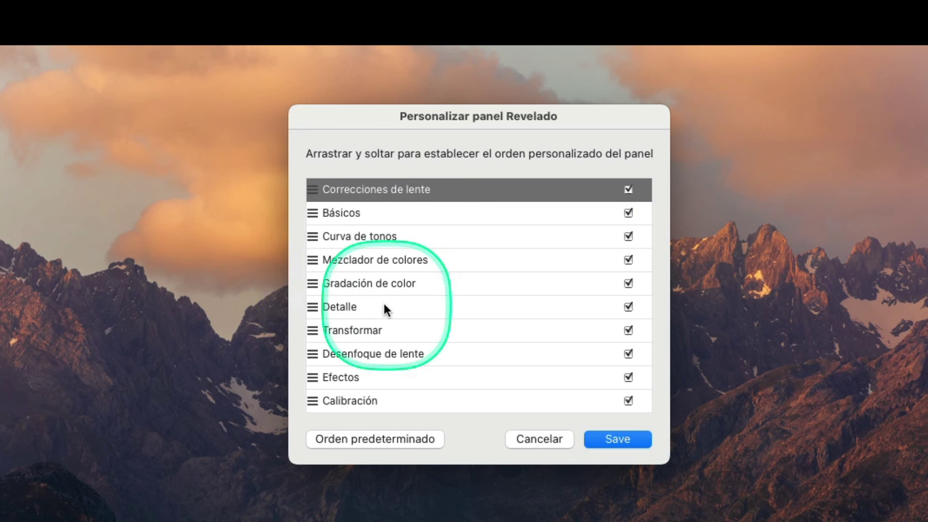
left_click(373, 216)
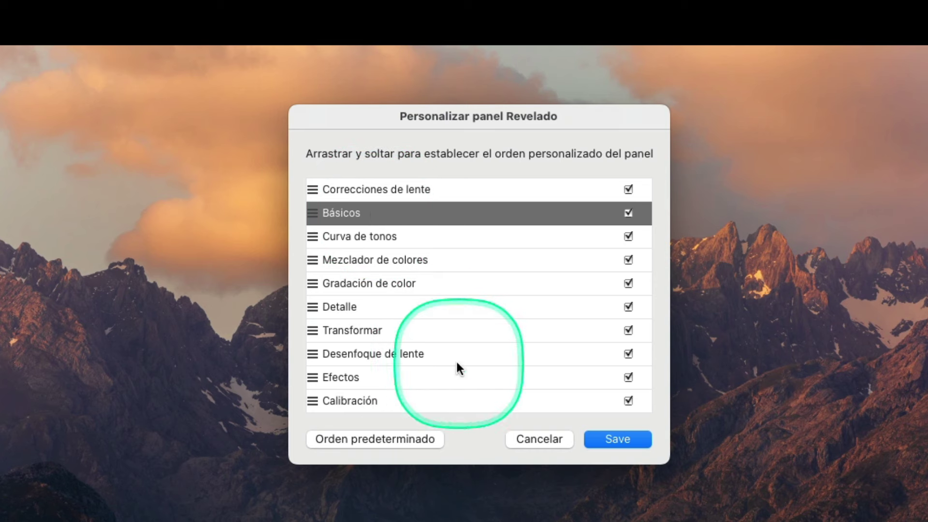
Step: Place Calibración below Gradación de color and Transformar above Detalle
left_click(318, 236)
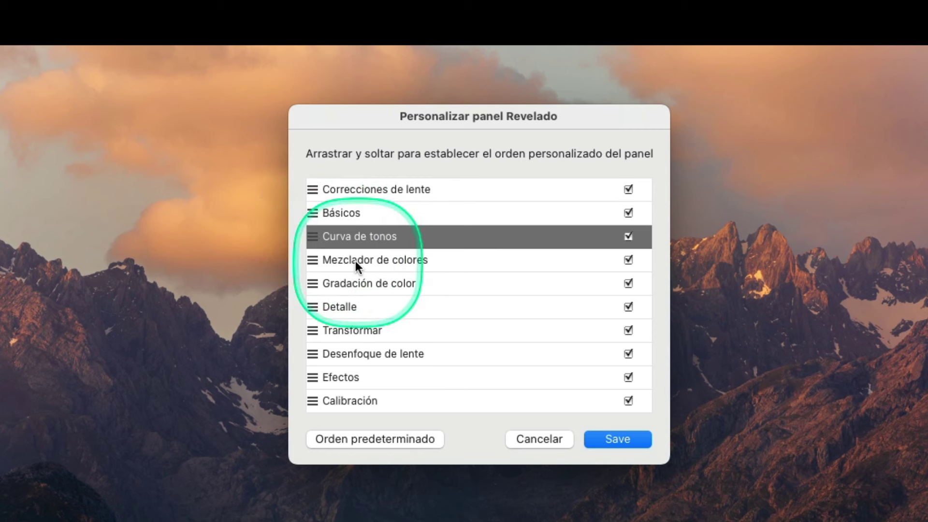
mouse_move(323, 233)
left_mouse_down()
mouse_move(358, 260)
mouse_move(359, 282)
left_mouse_up()
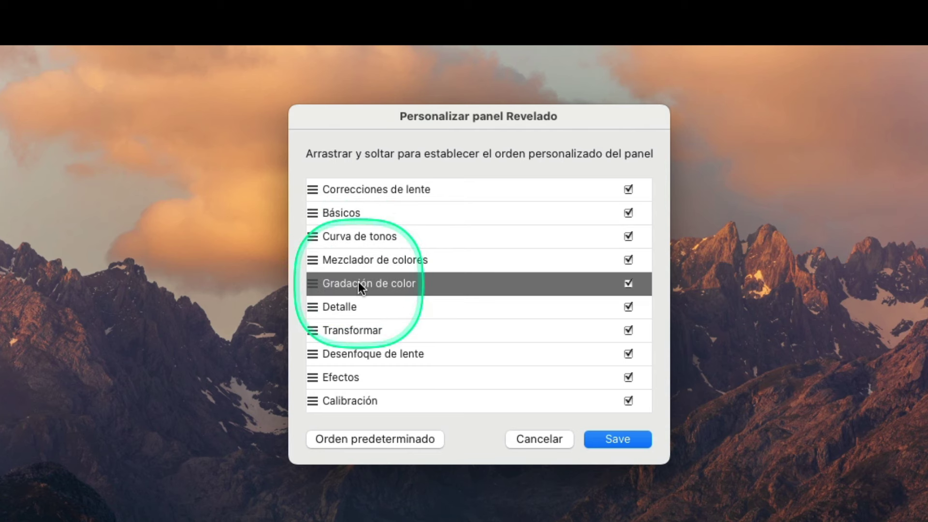
mouse_move(359, 282)
left_mouse_down()
mouse_move(330, 417)
mouse_move(319, 294)
left_mouse_up()
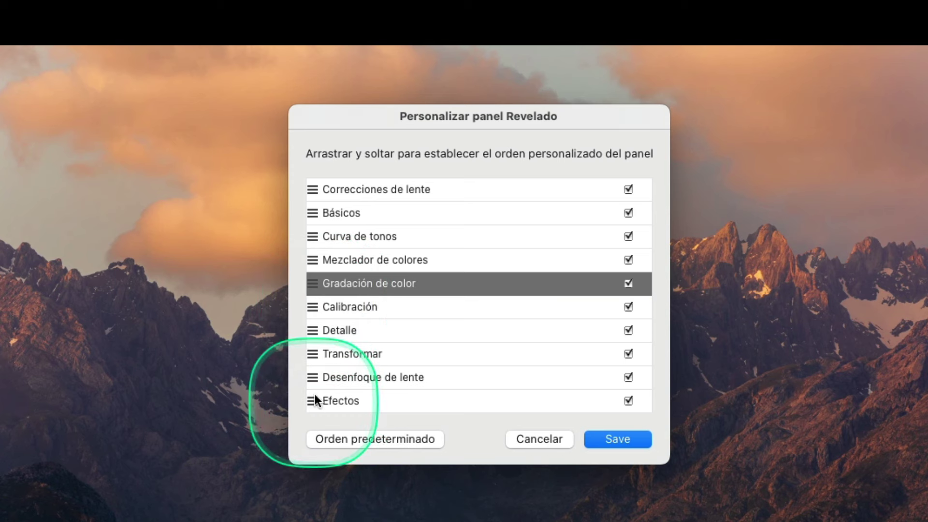
left_click(309, 307)
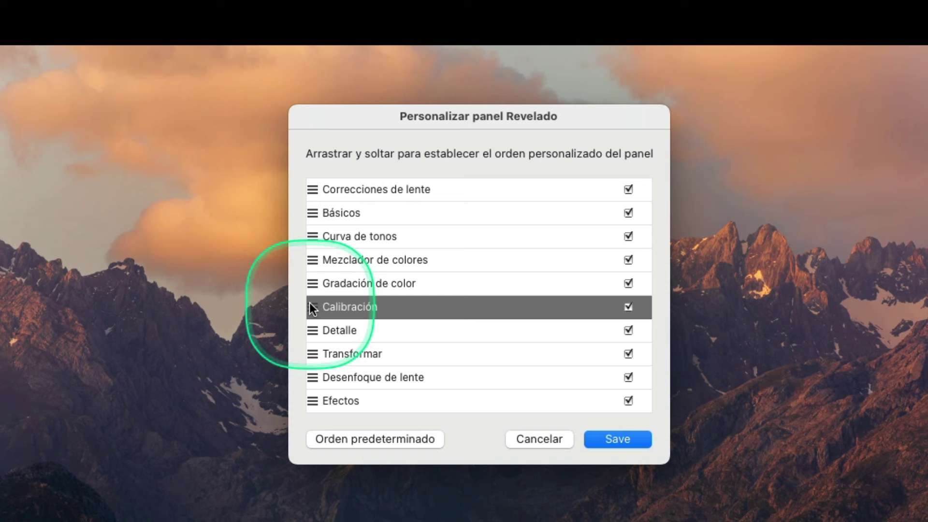
mouse_move(309, 306)
left_mouse_down()
mouse_move(306, 358)
mouse_move(313, 323)
left_mouse_up()
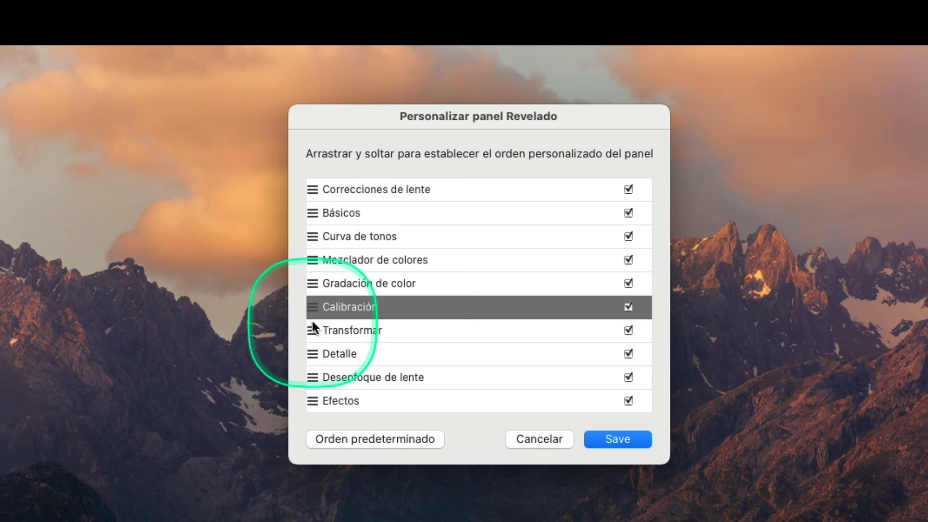
left_click(353, 330)
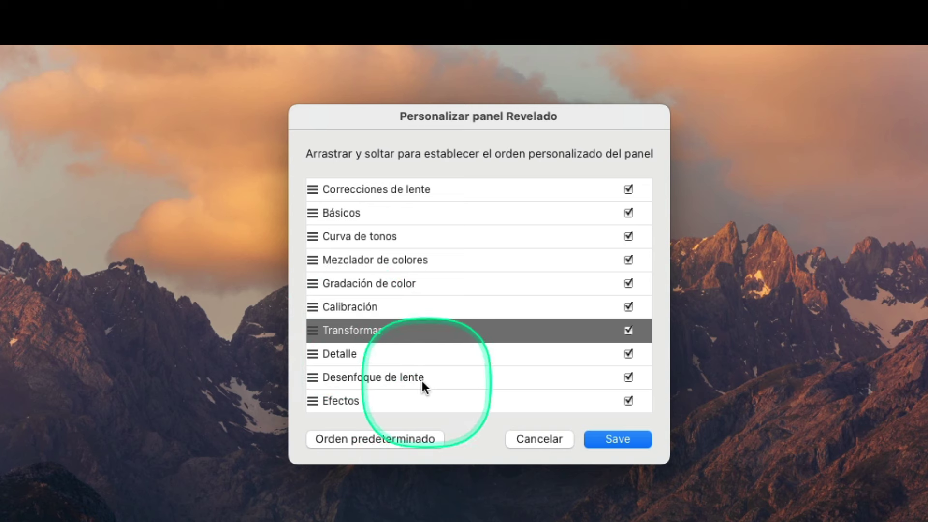
Step: Move Desenfoque de lente below Transformar and hide it, then place Efectos above Detalle
left_click_drag(309, 377, 309, 344)
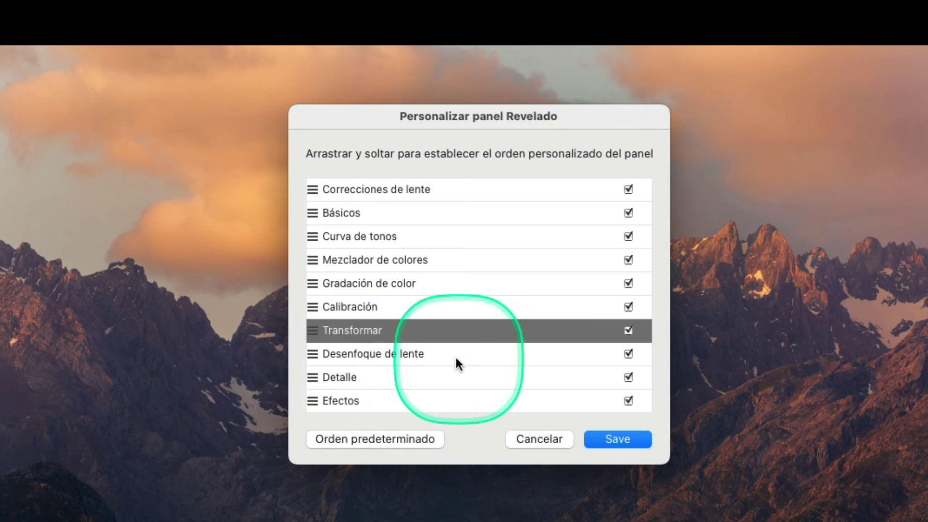
left_click(624, 354)
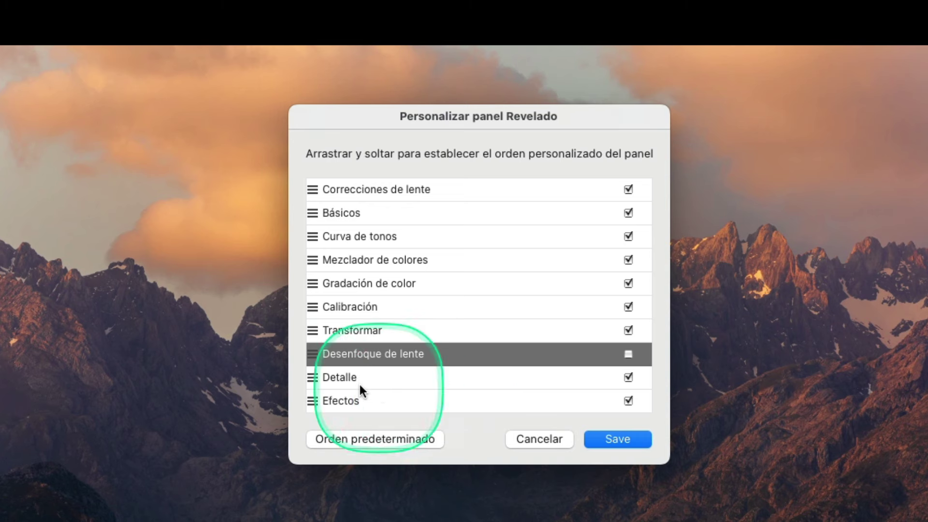
left_click_drag(311, 400, 313, 370)
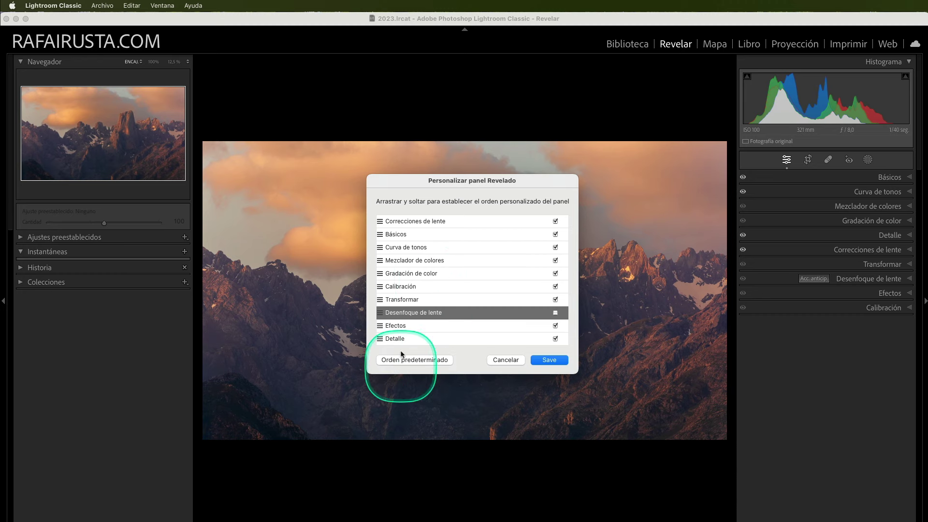
Step: Save the custom panel order and restart Lightroom to apply it
scroll(425, 319, "down", 1)
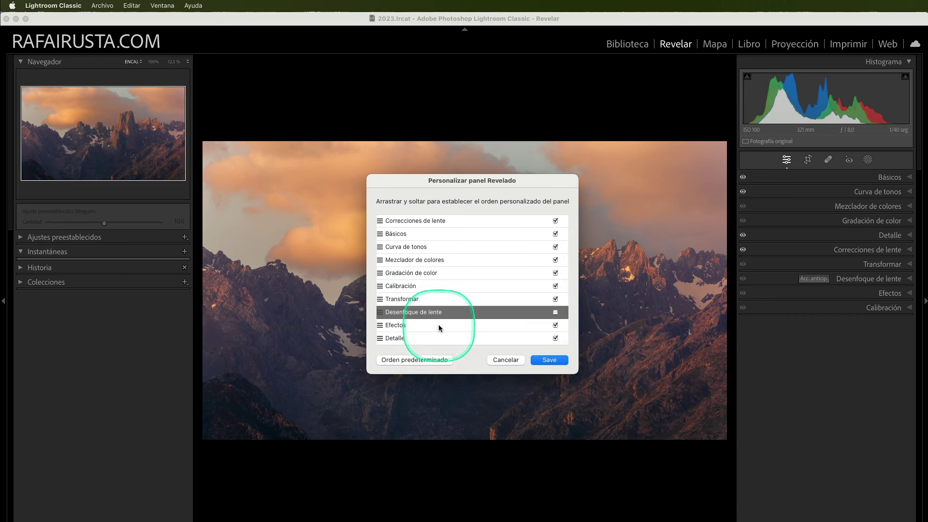
left_click(549, 361)
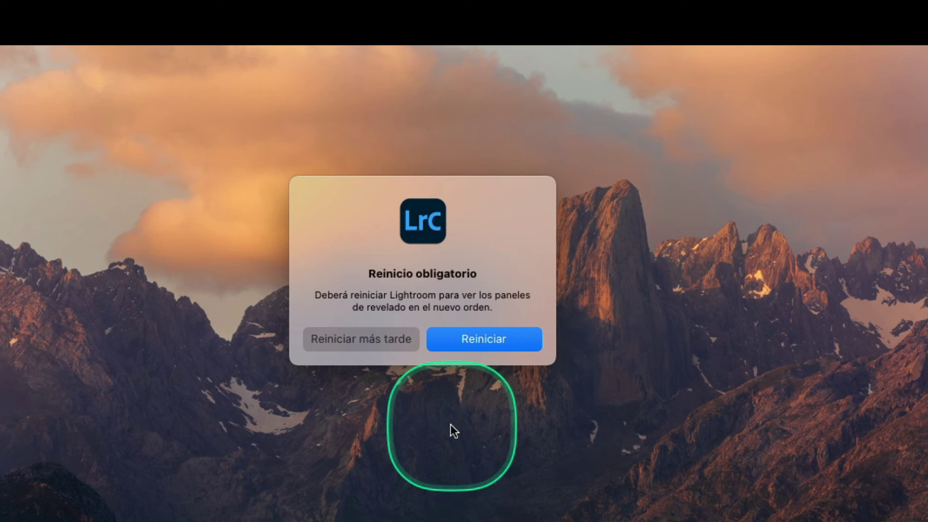
left_click(474, 340)
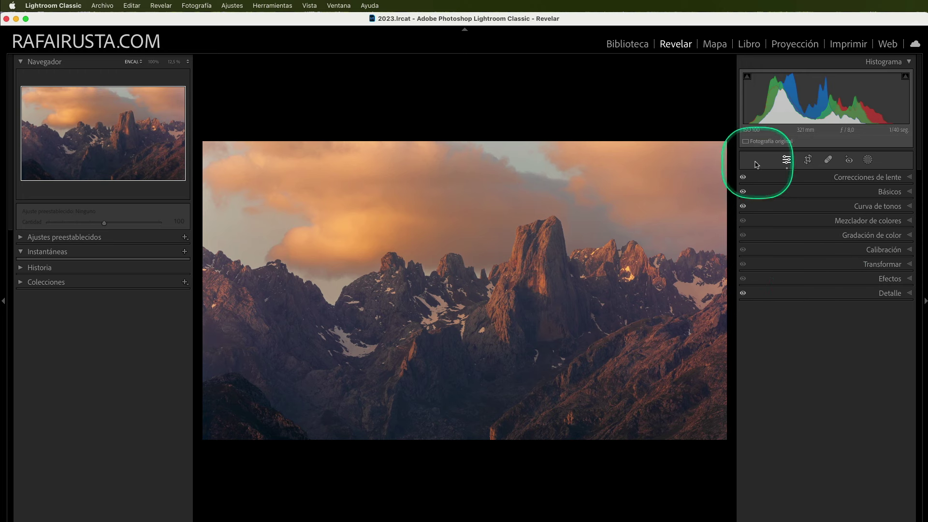
right_click(773, 181)
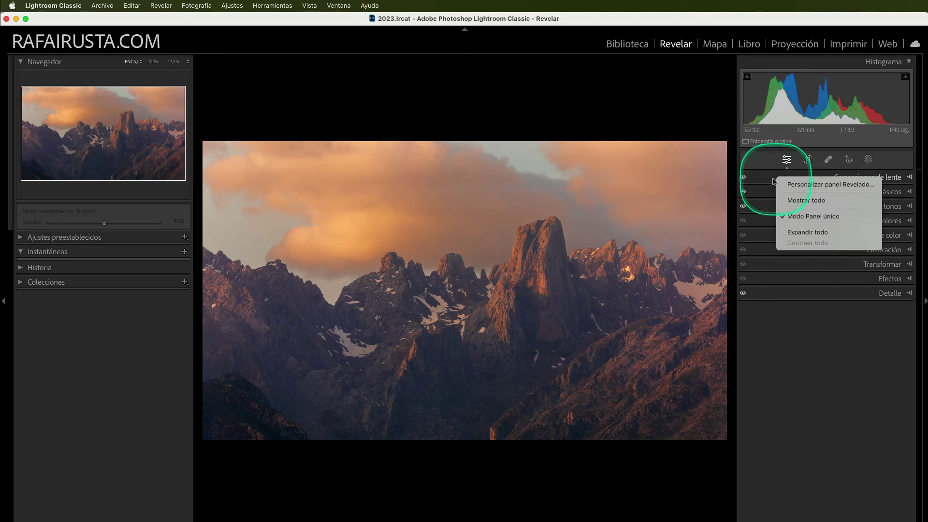
left_click(817, 184)
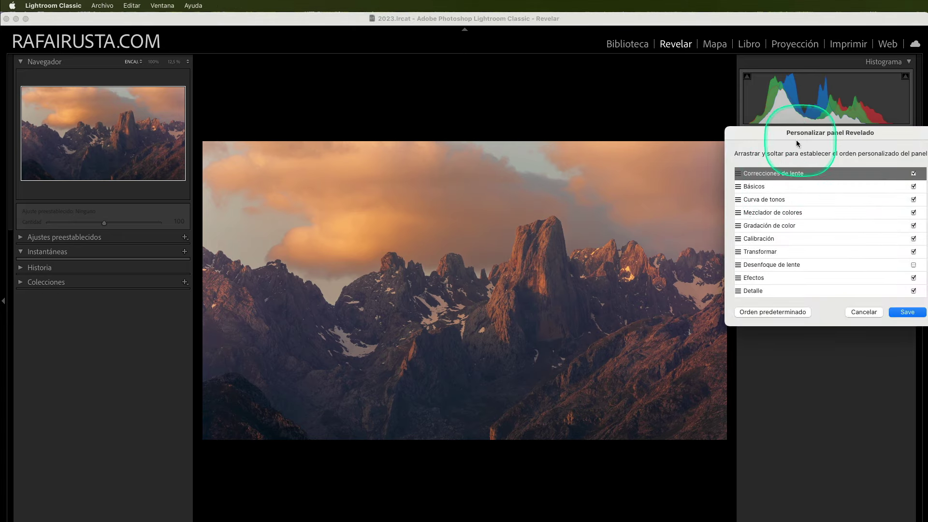
left_click_drag(798, 143, 338, 183)
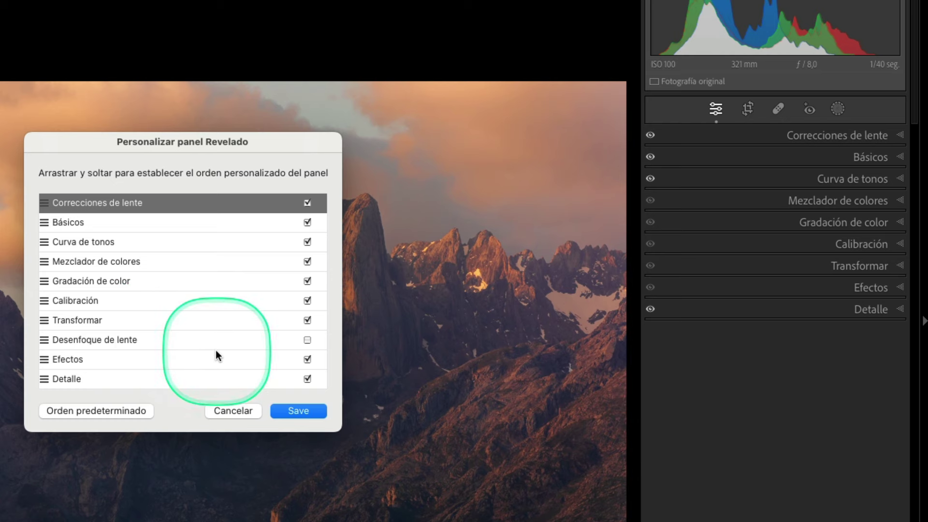
left_click(308, 340)
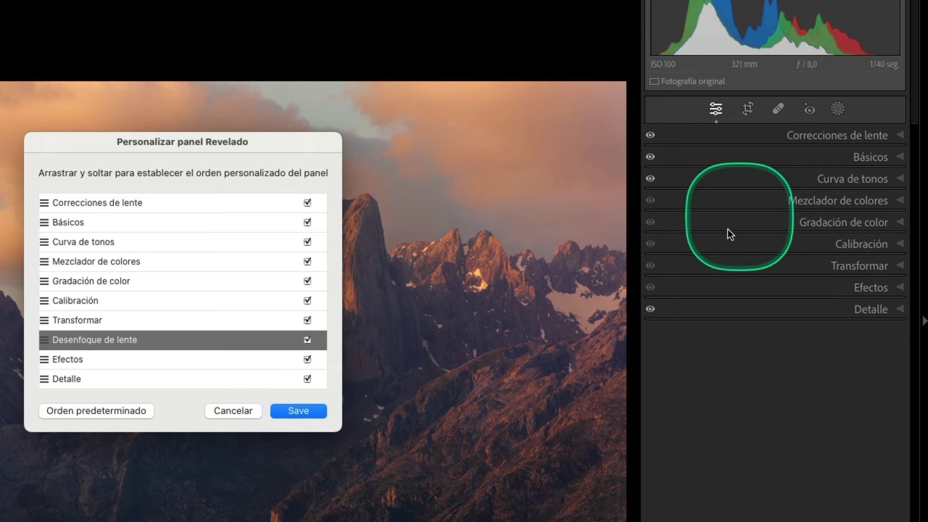
left_click(240, 409)
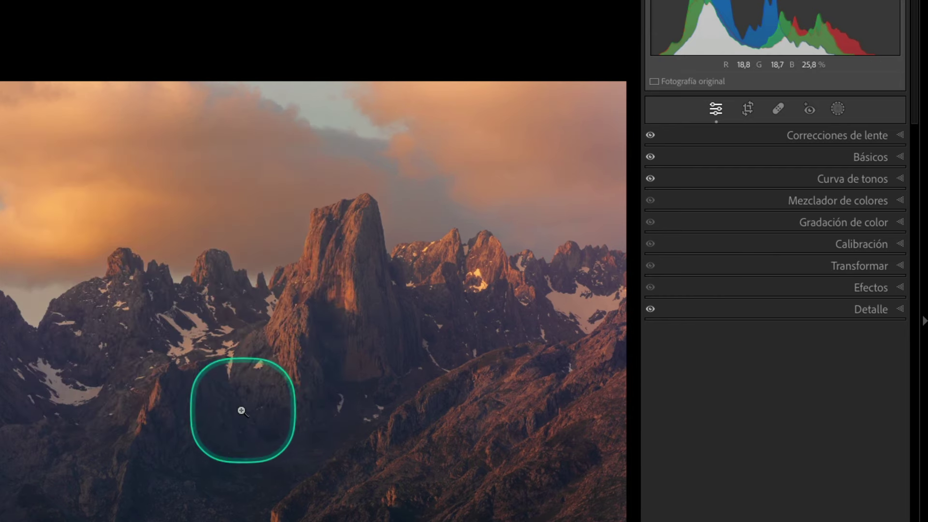